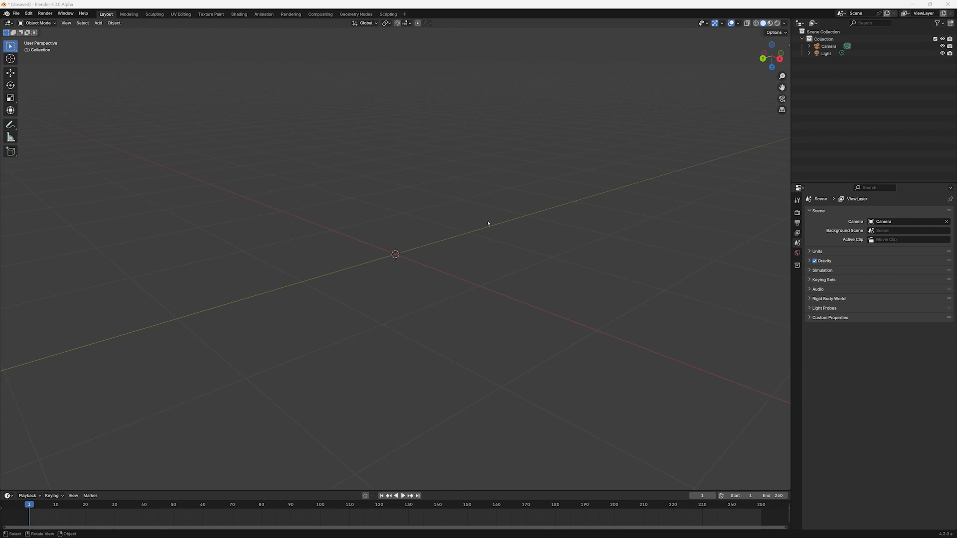
Step: Add a cone at the origin in front view and set its Radius 2 to 0.5 m as the table base
click(488, 223)
key(KP_1)
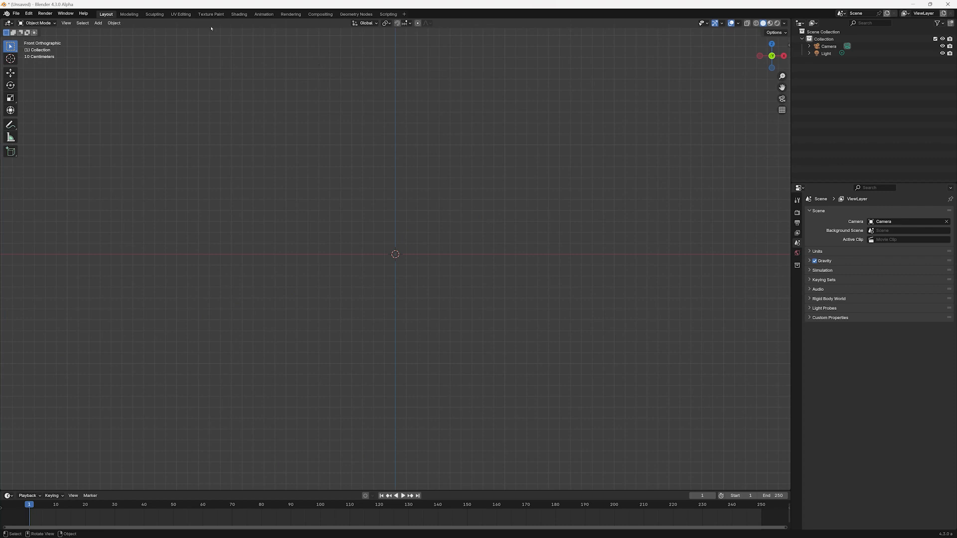
click(98, 23)
mouse_move(109, 31)
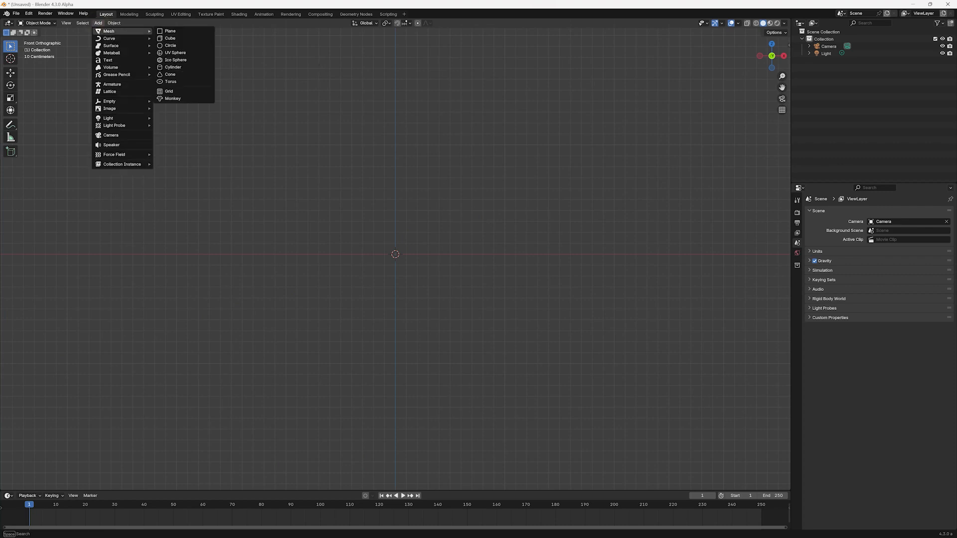
click(173, 75)
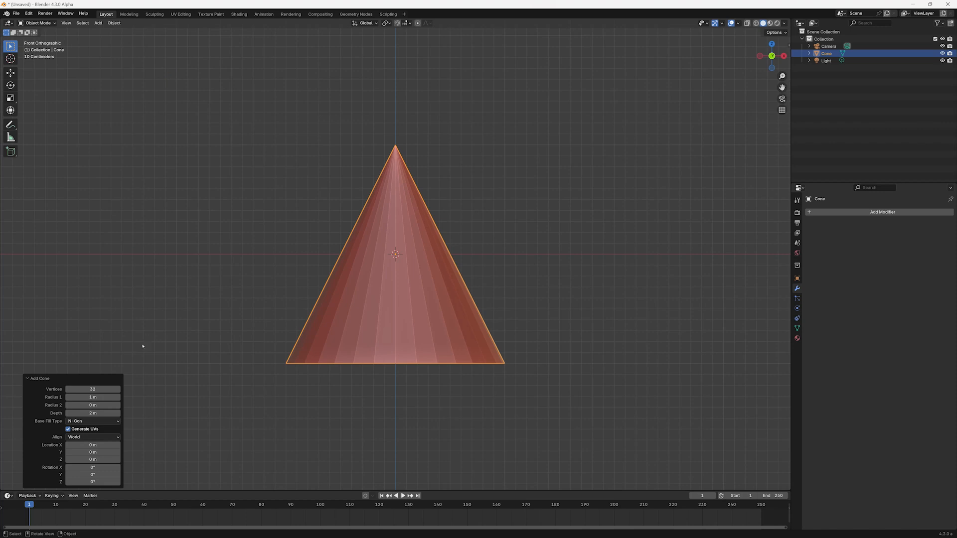
click(107, 405)
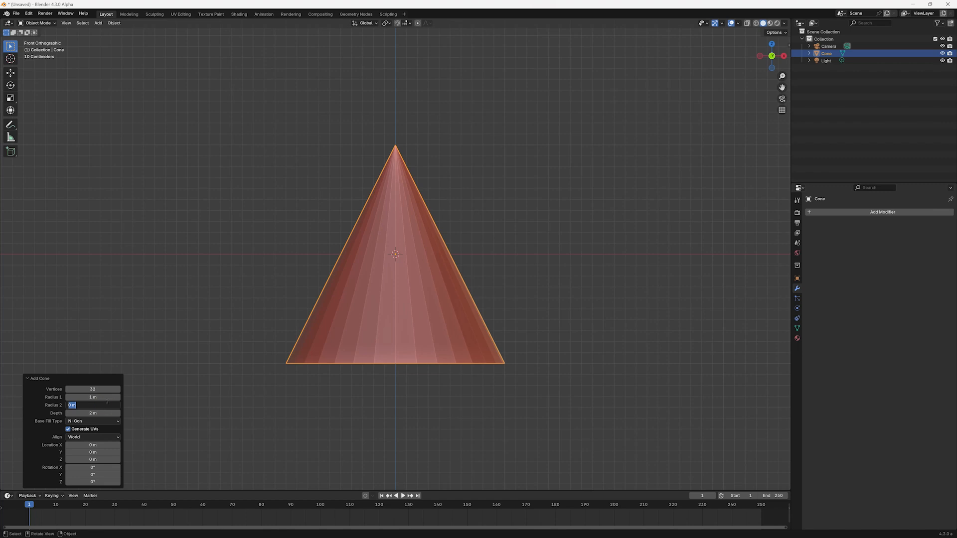
text(0.5)
key(Return)
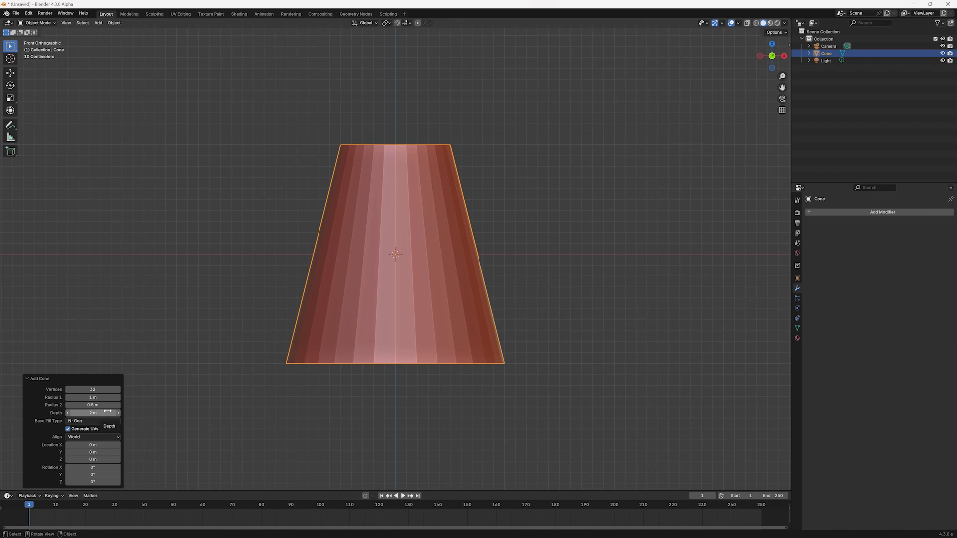
Step: Add a second cone with Radius 1 of 0.5 m, Radius 2 of 3 m and a depth of 0.5 m
scroll(330, 251, down, 1)
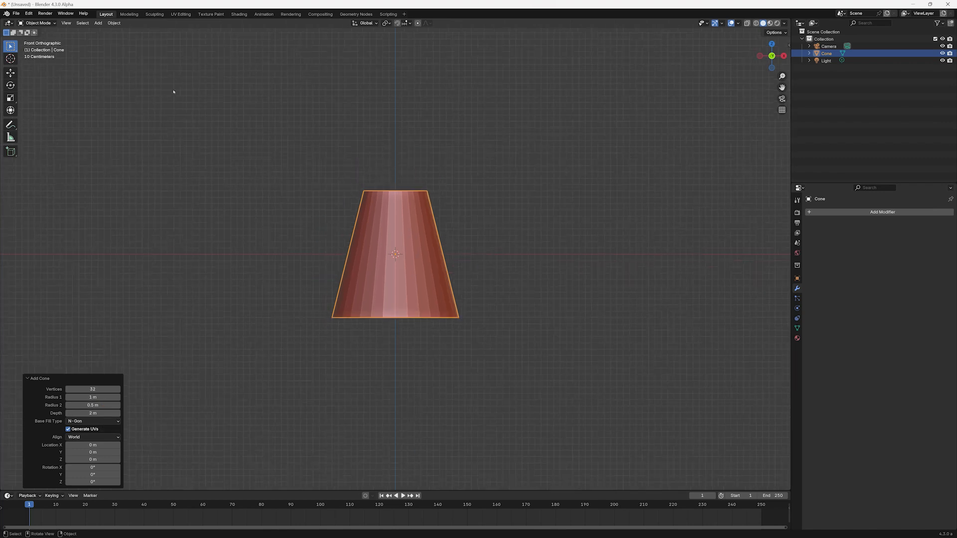
click(98, 23)
mouse_move(108, 31)
click(182, 74)
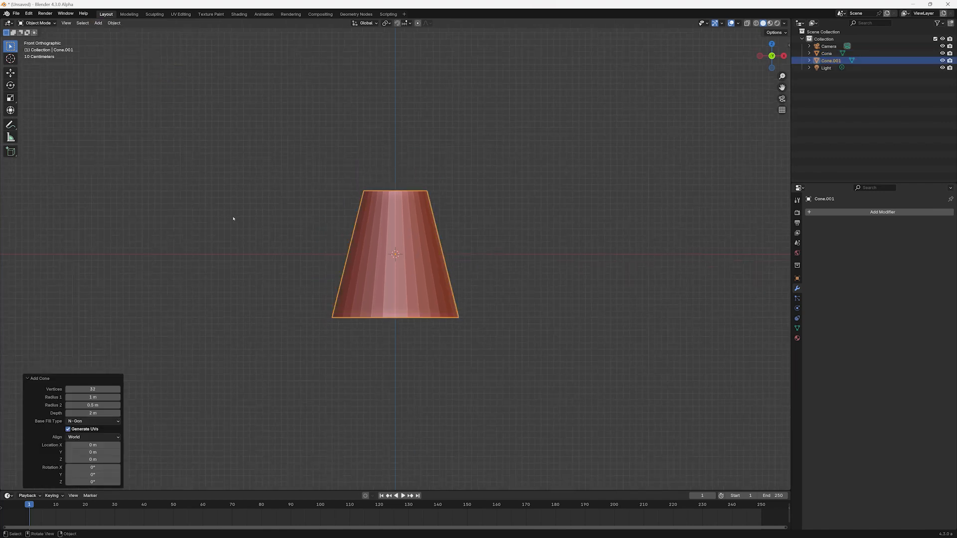
click(102, 396)
text(0.5)
key(Tab)
text(3)
key(Return)
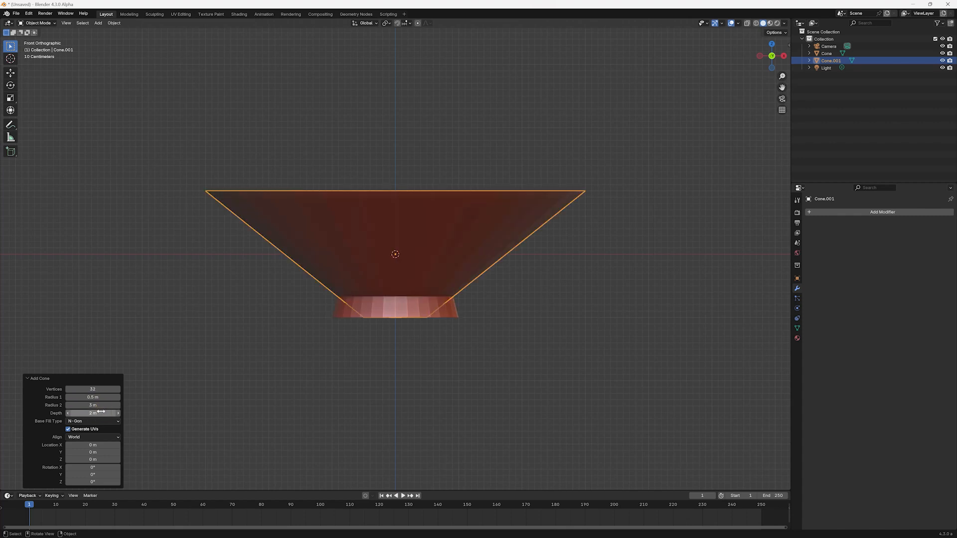
click(101, 415)
text(0.5)
key(Return)
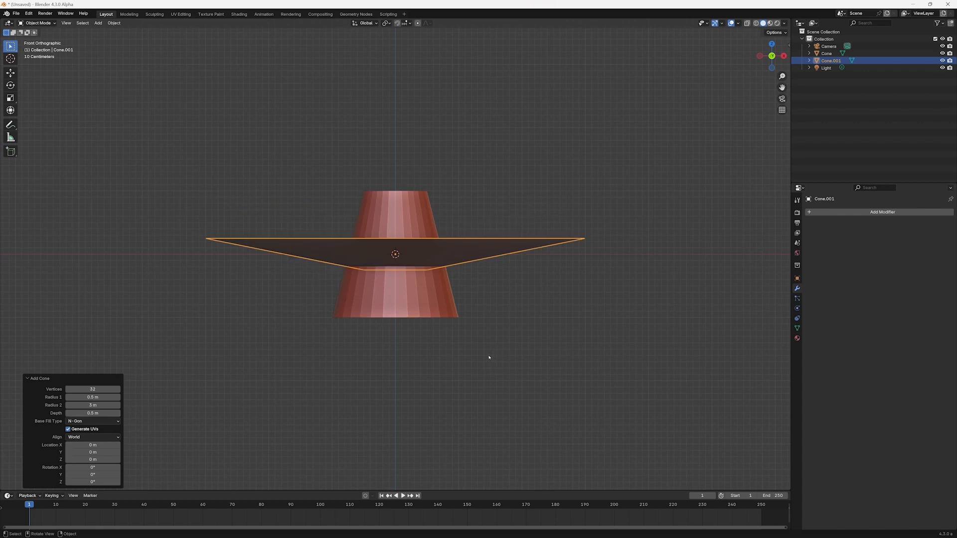
Step: Raise the wide cone about 1.26 m along Z so it sits on top of the base cone
key(g)
key(z)
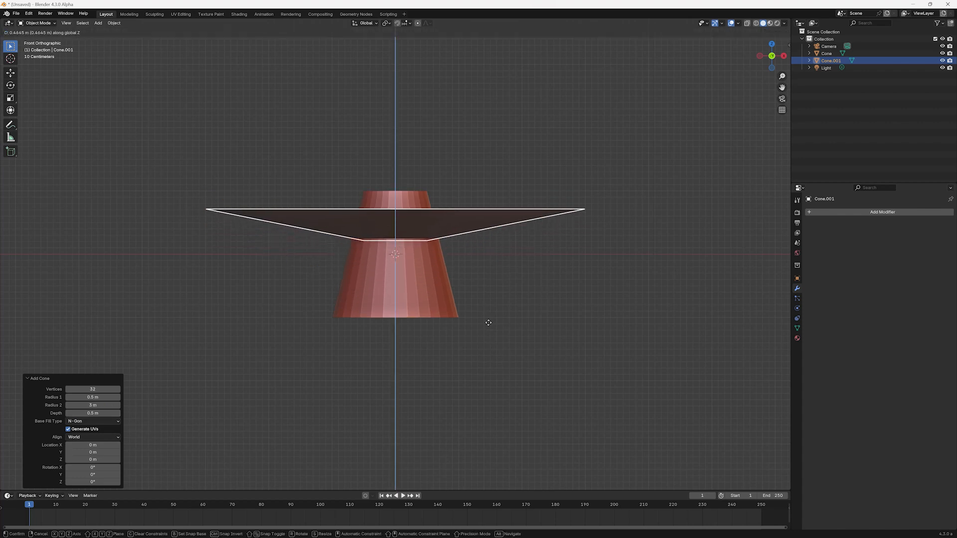
click(497, 276)
Step: Add a cylinder with 64 vertices, a radius of 3 m and a depth of 0.1 m for the tabletop
middle_drag(555, 301, 463, 312)
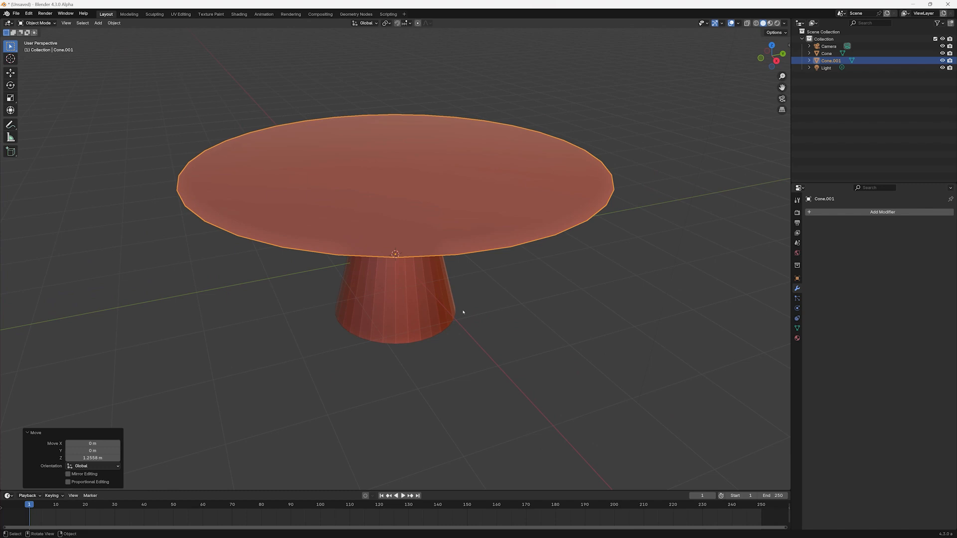
click(98, 23)
mouse_move(108, 31)
click(171, 68)
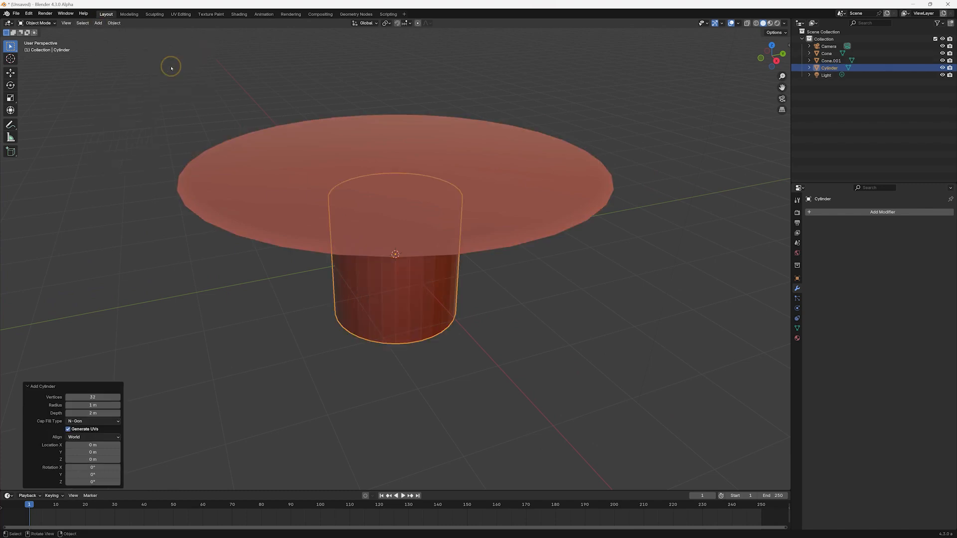
click(102, 397)
text(64)
click(100, 405)
text(3)
key(Return)
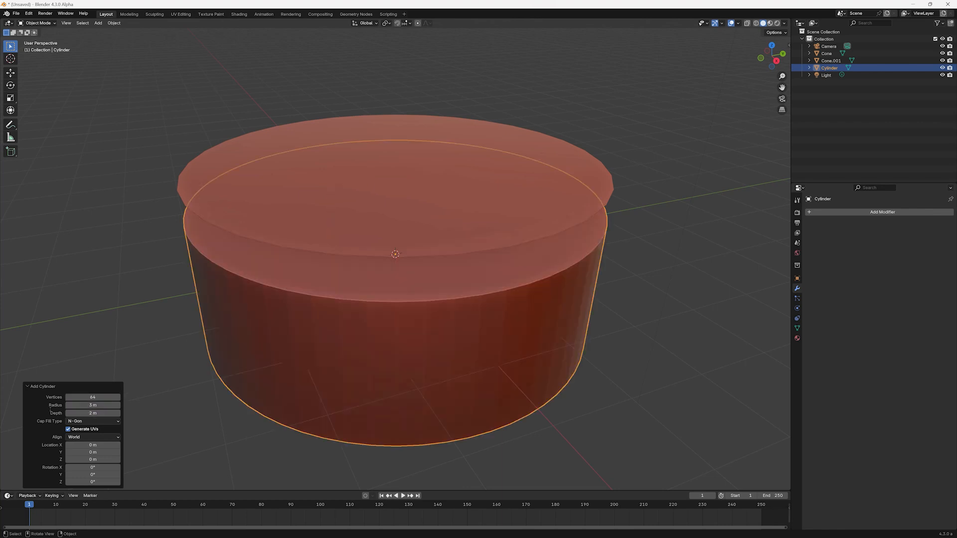
click(100, 413)
text(0.1)
key(Return)
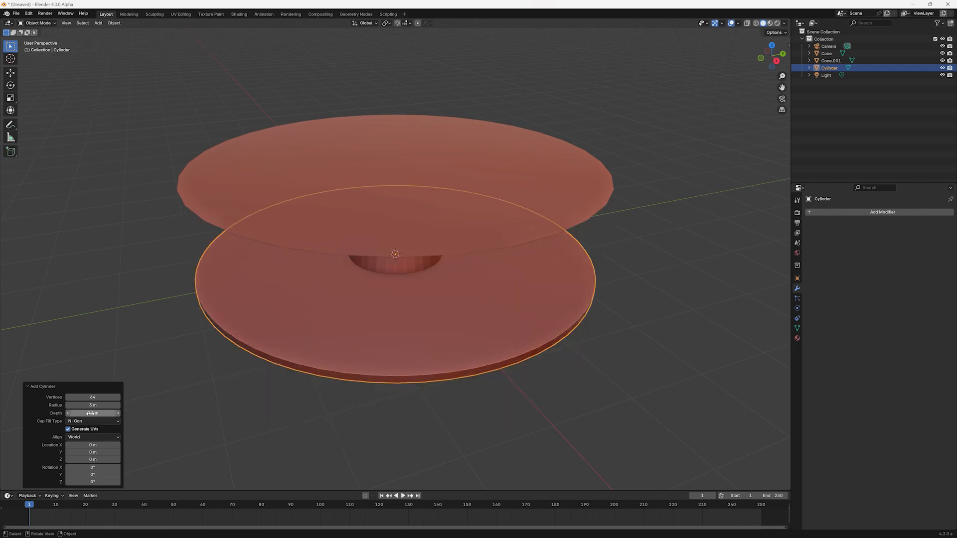
Step: In front view, raise the thin cylinder about 1.54 m along Z onto the upper rim of the wide cone
click(615, 378)
key(KP_1)
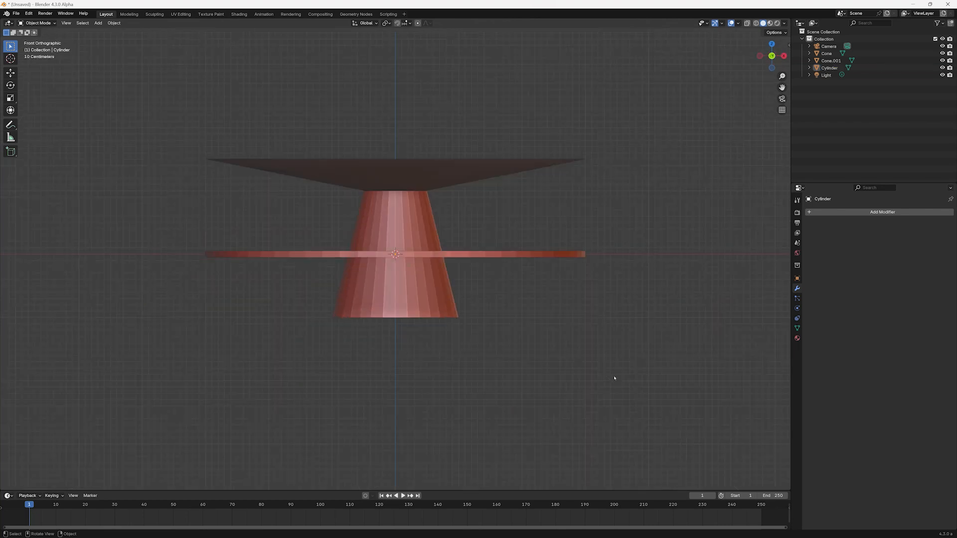
click(519, 256)
key(g)
key(z)
click(528, 159)
Step: Join the tabletop disc, wide cone and base cone into one object and apply Shade Auto Smooth to it
middle_drag(529, 159, 588, 255)
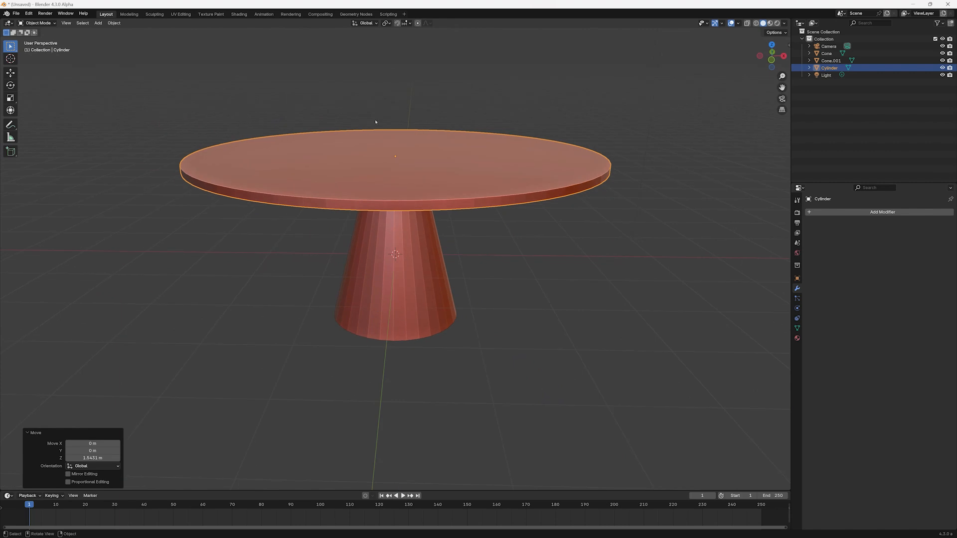
middle_drag(393, 196, 492, 220)
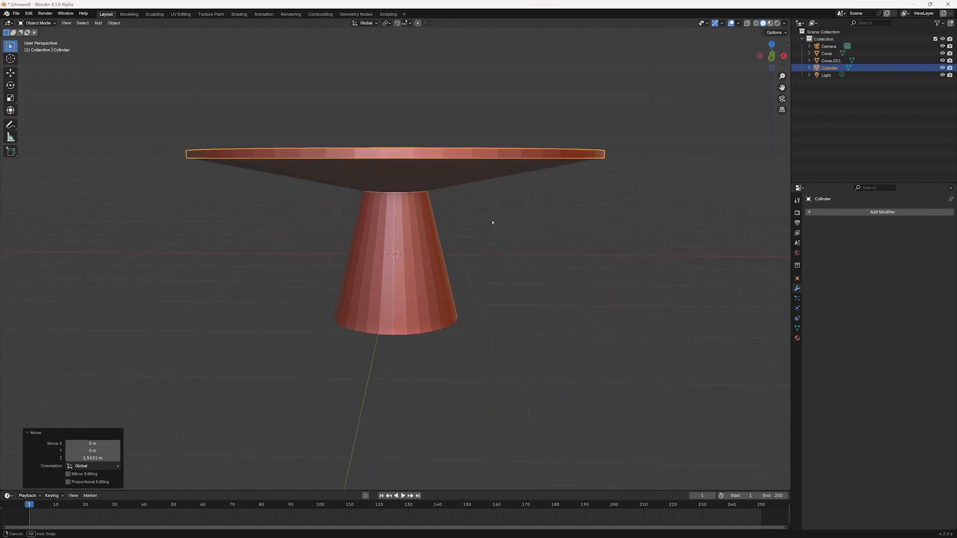
shift+click(419, 183)
shift+click(422, 244)
key(ctrl+j)
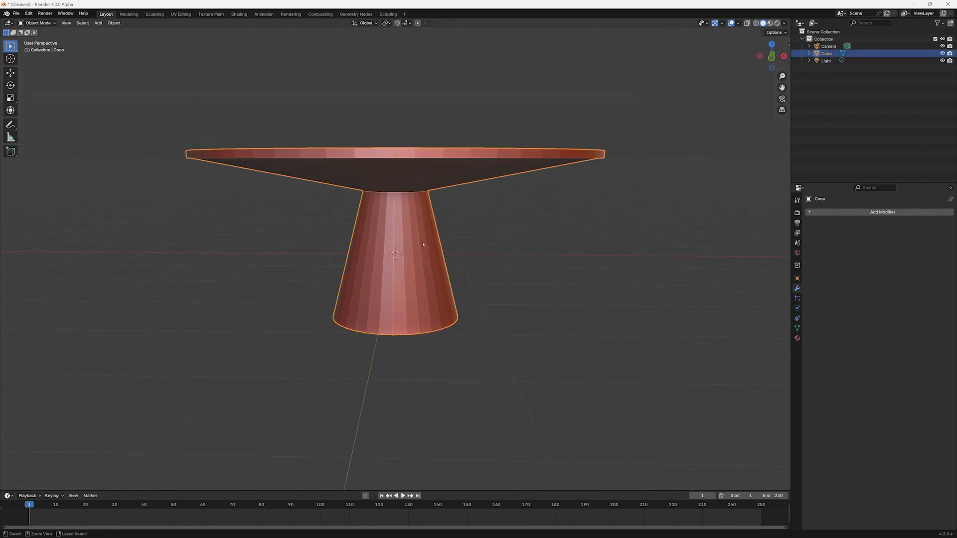
click(113, 23)
click(129, 188)
Step: In front view, raise the joined table about 1 m along Z so its base stands on the ground line
middle_drag(299, 208, 254, 227)
key(KP_1)
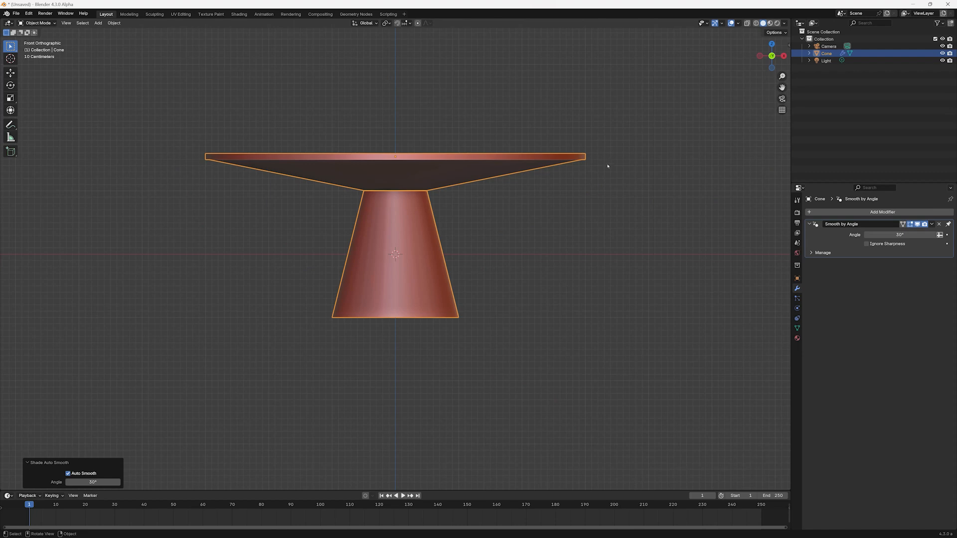
key(g)
key(z)
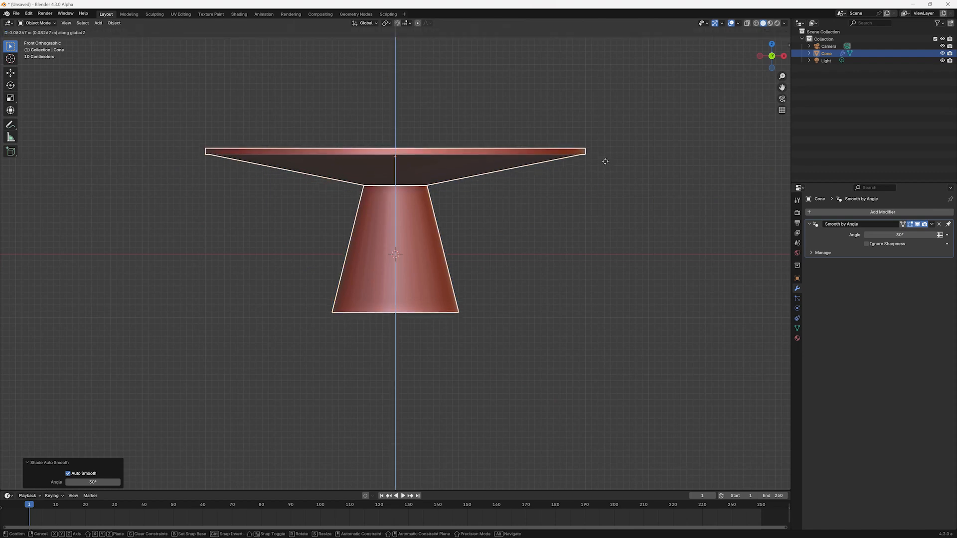
click(602, 105)
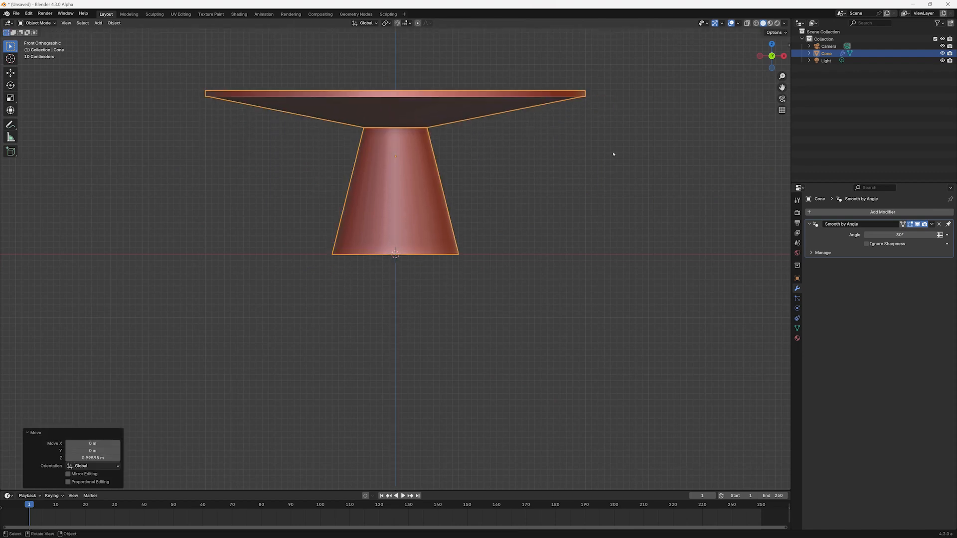
Step: Scale the table uniformly to about 0.655 and lower it about 0.33 m along Z onto the ground line
key(s)
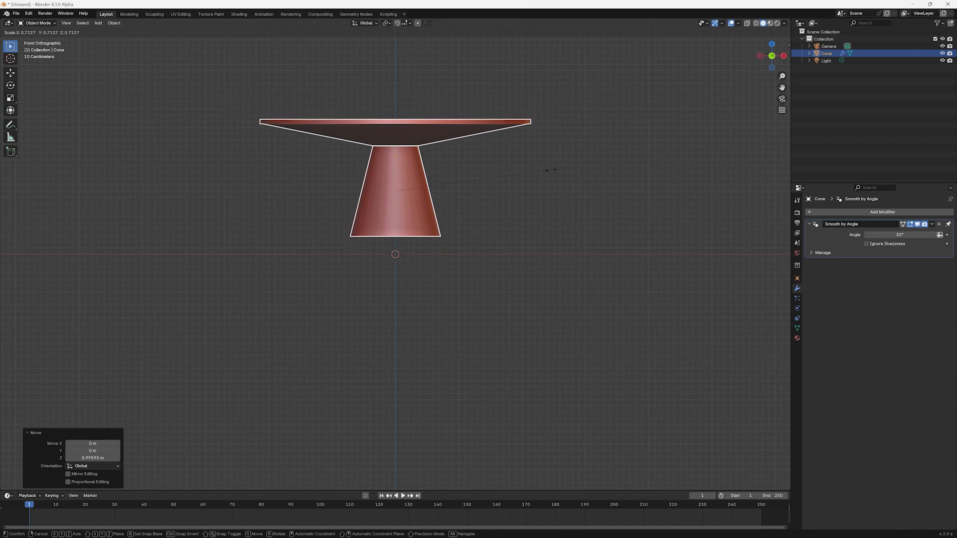
click(539, 172)
key(g)
key(z)
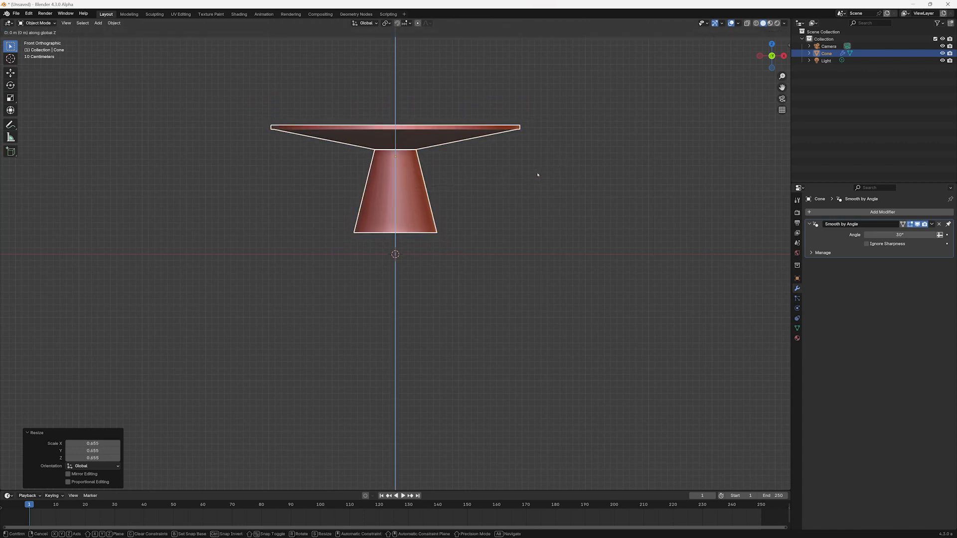
click(535, 193)
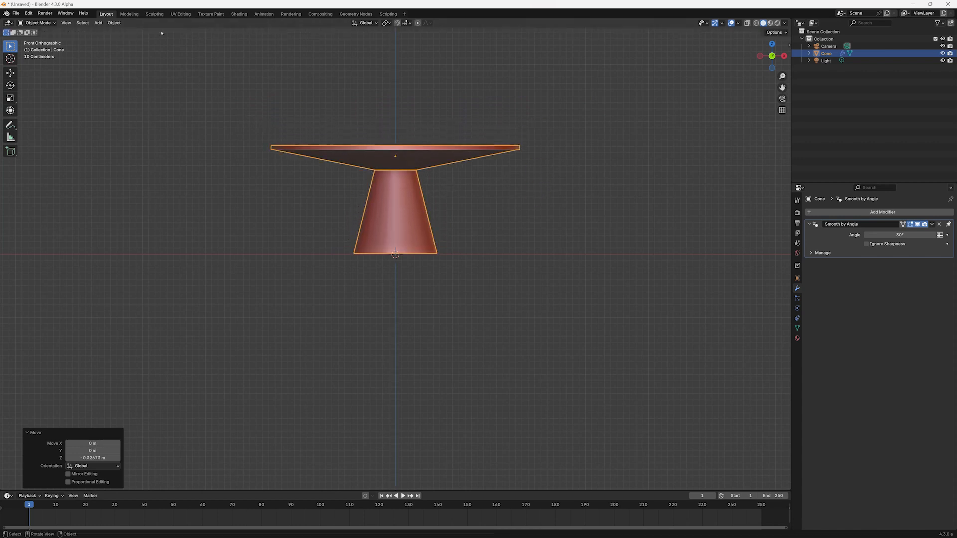
Step: Scale the table uniformly to about 0.81 and lower it about 0.10 m along Z onto the ground line
key(s)
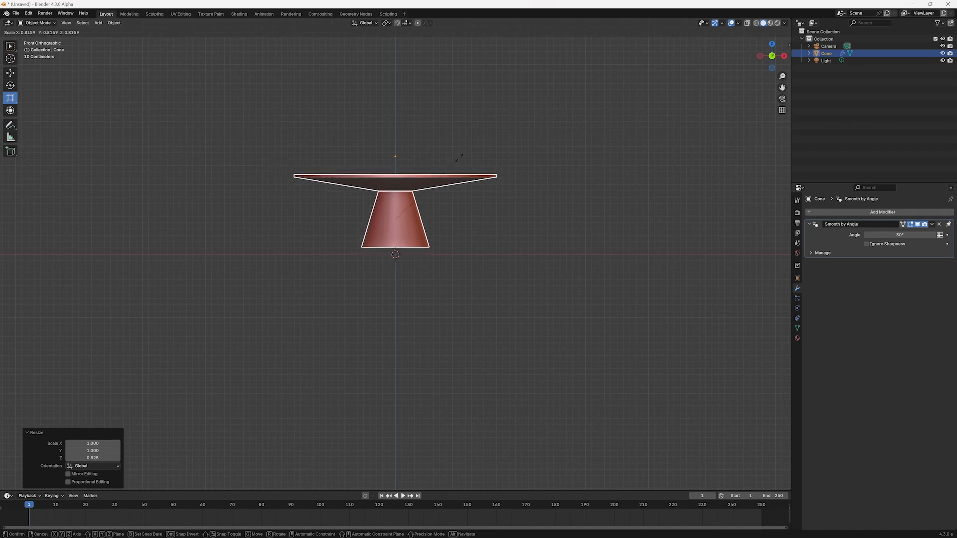
click(459, 158)
key(g)
key(z)
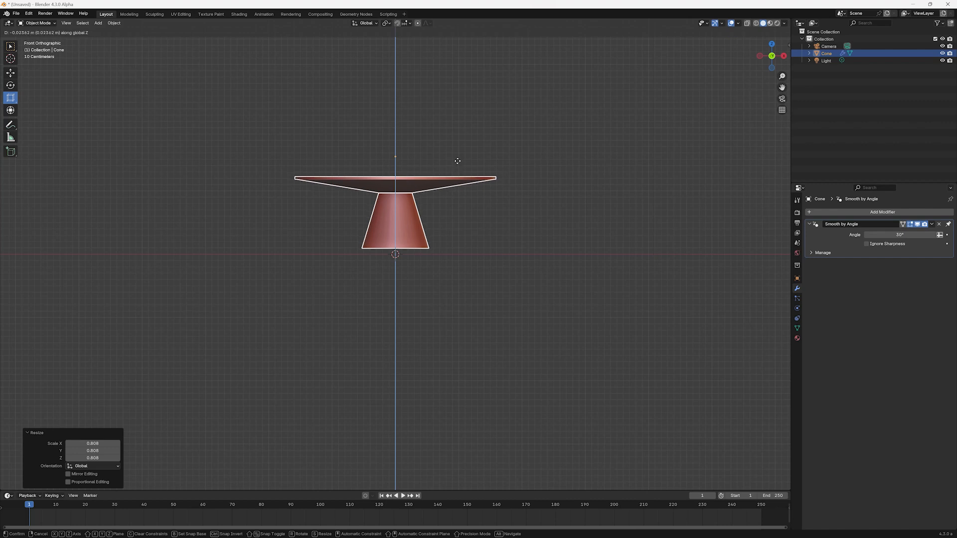
click(457, 164)
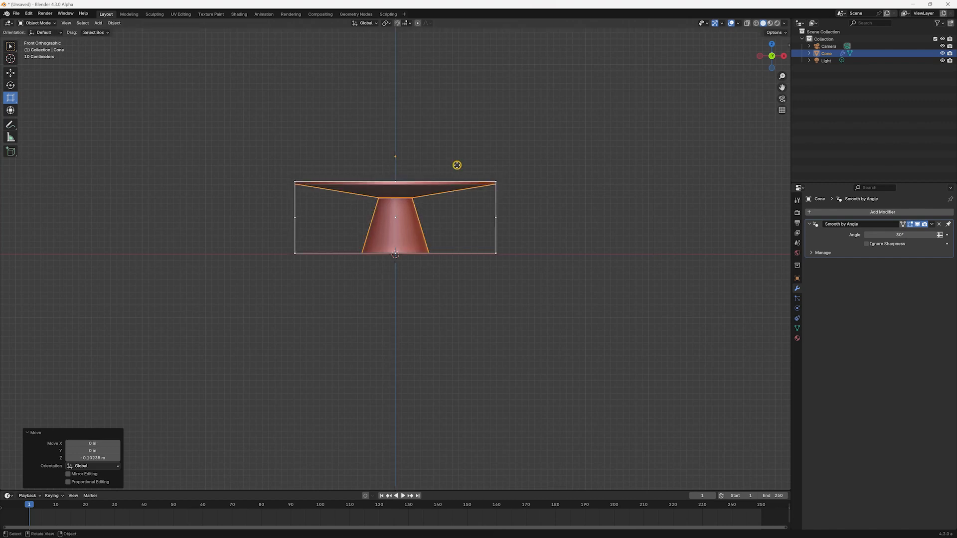
Step: Reselect the table and apply its rotation and scale
click(410, 137)
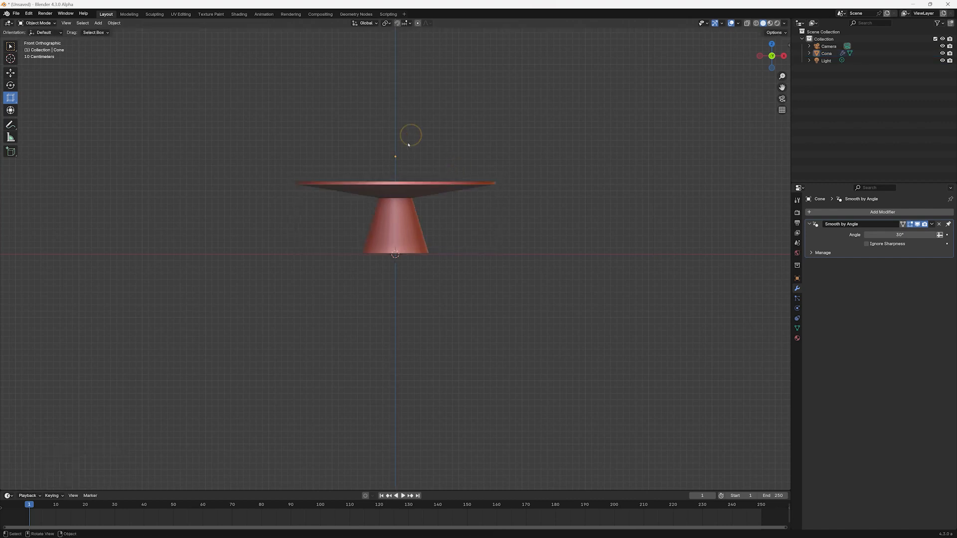
middle_drag(441, 201, 415, 200)
click(416, 199)
click(113, 23)
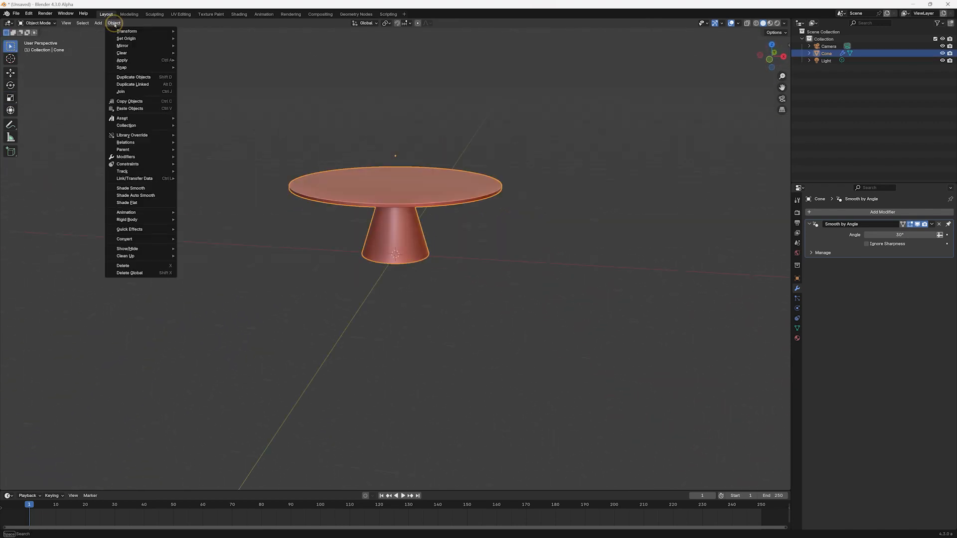
mouse_move(142, 60)
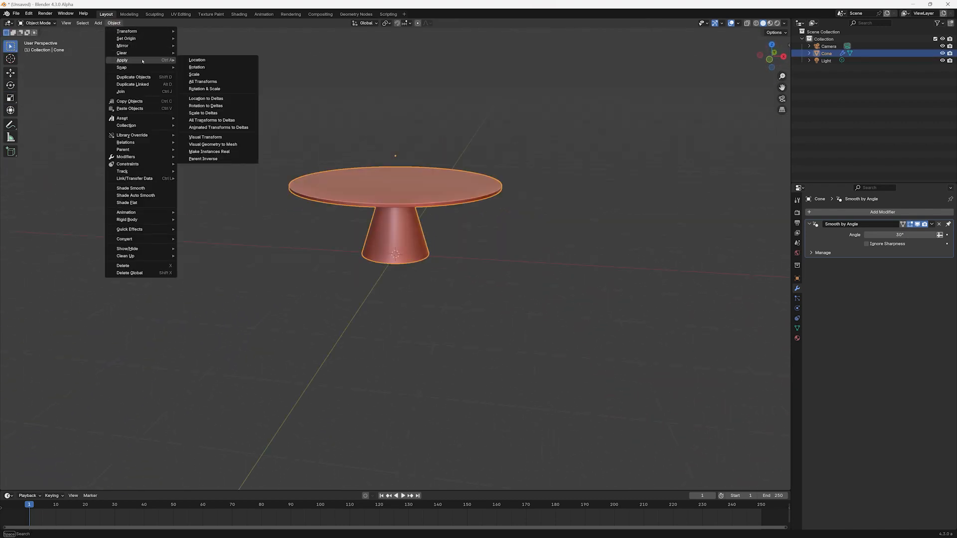
click(203, 89)
Step: Show the table's transform values and set its origin to its geometry
middle_drag(413, 156, 490, 228)
key(n)
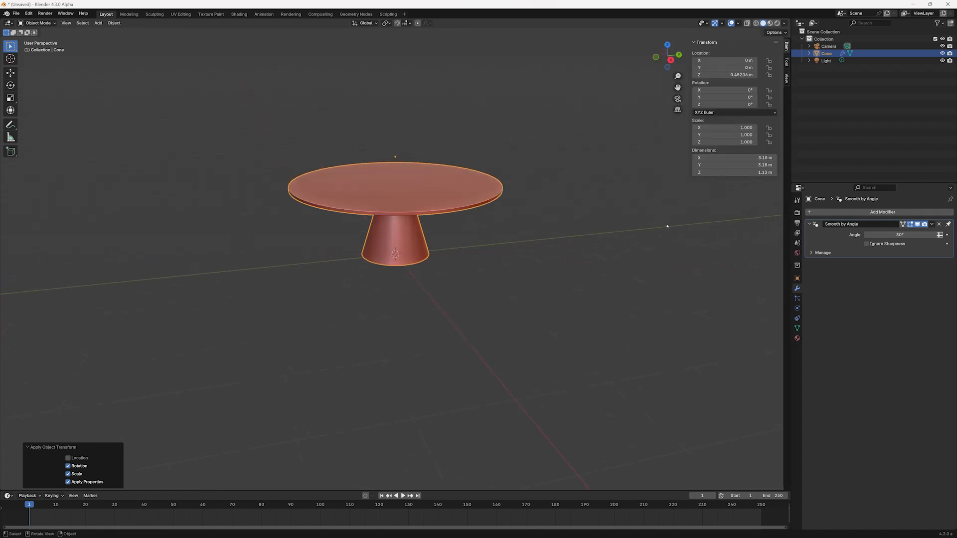
middle_drag(594, 241, 586, 228)
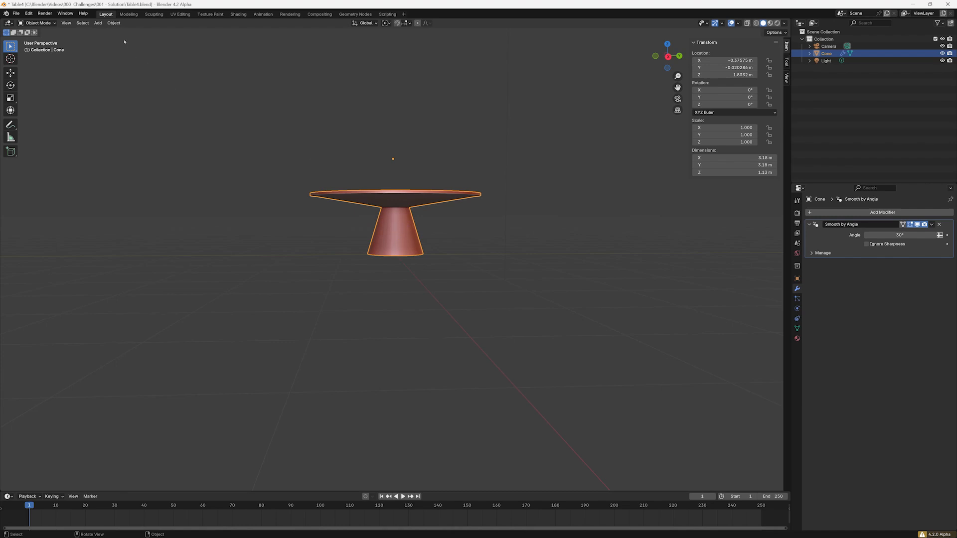
click(114, 23)
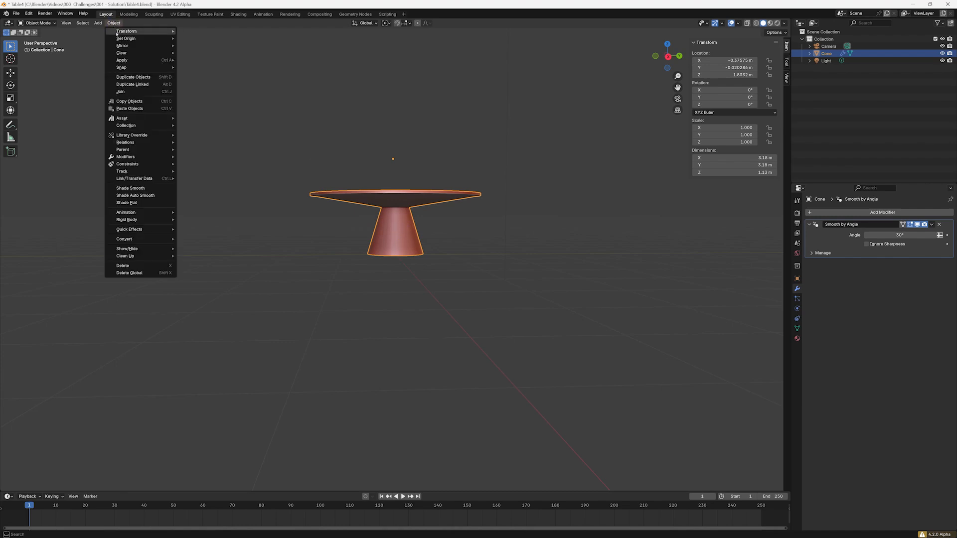
mouse_move(118, 39)
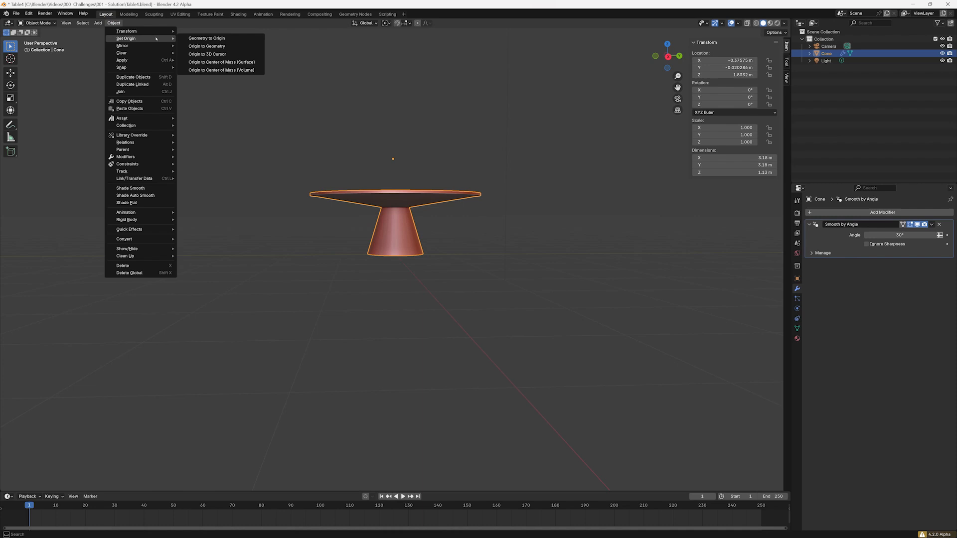
click(195, 46)
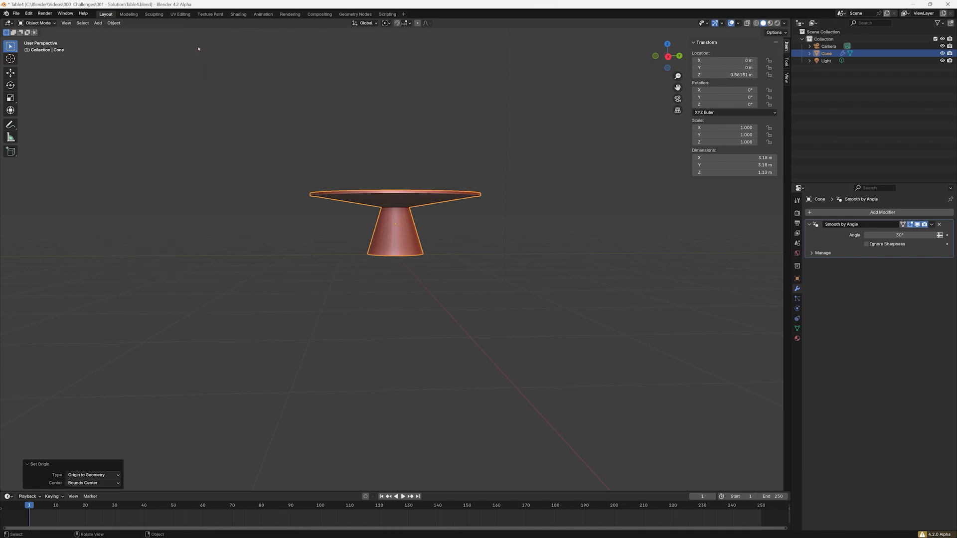